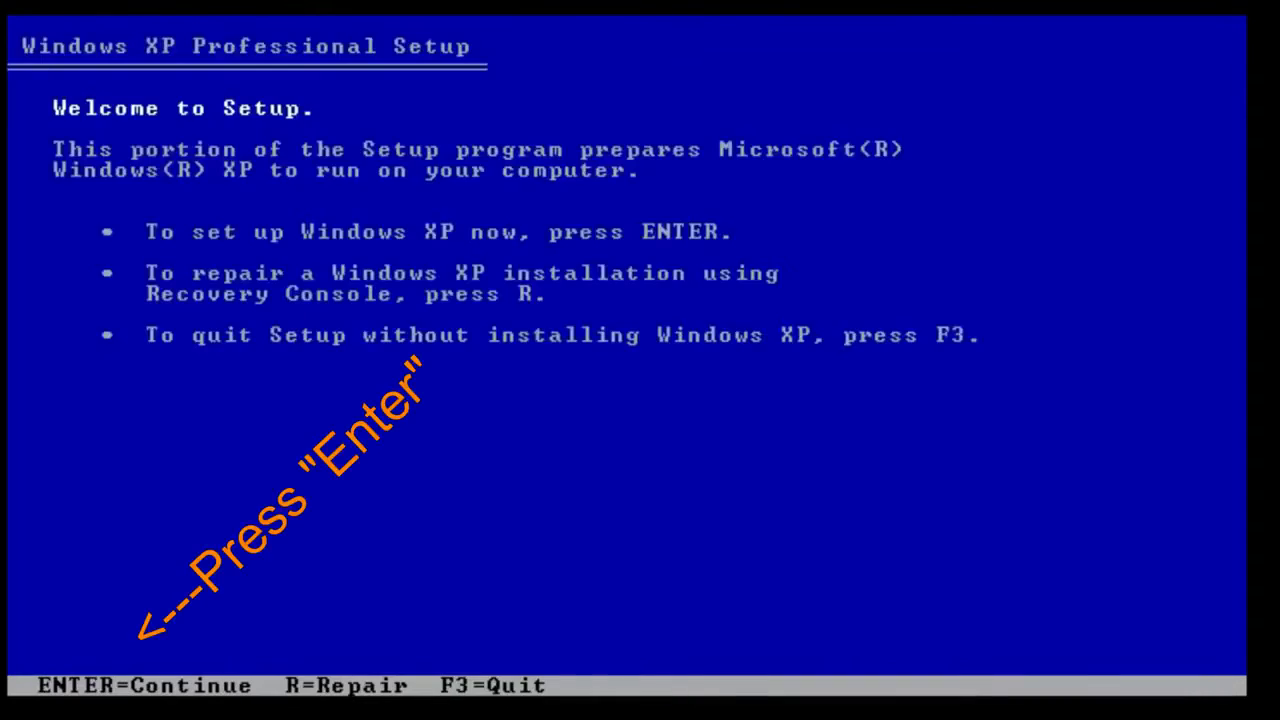
Start the Windows XP Professional setup and accept the license agreement.
{"action": "key", "text": "Return"}
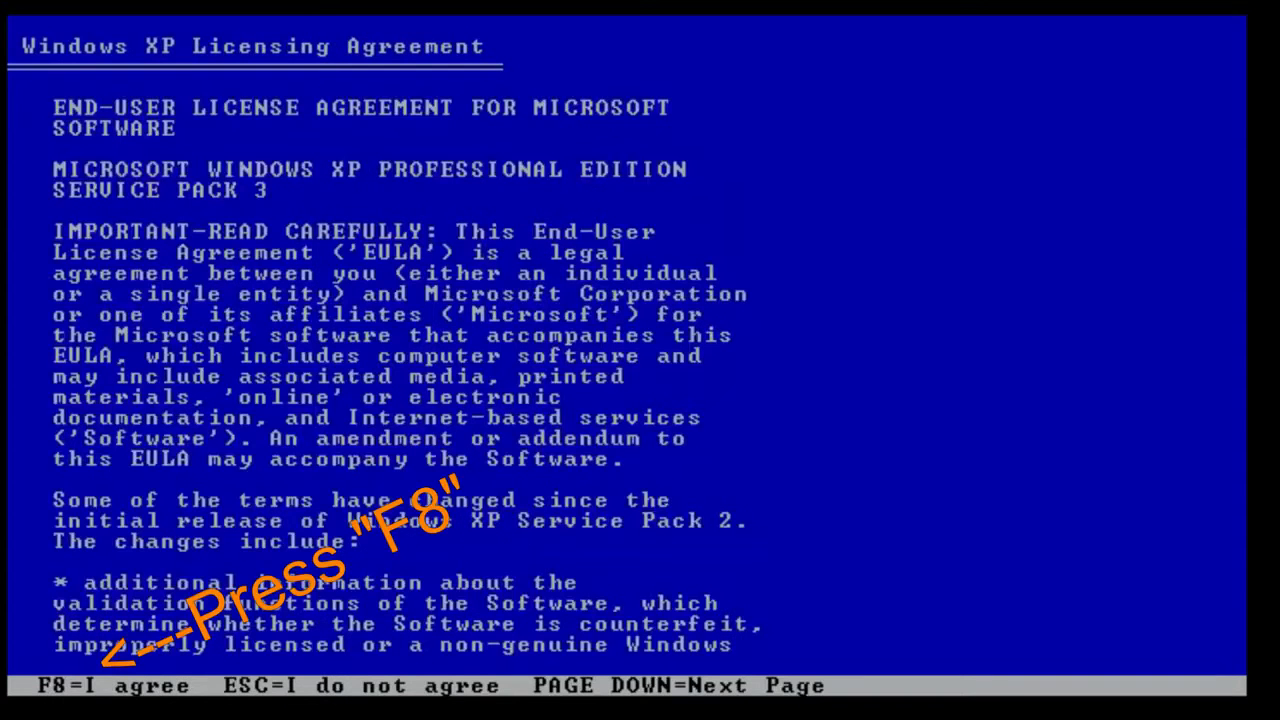
{"action": "key", "text": "F8"}
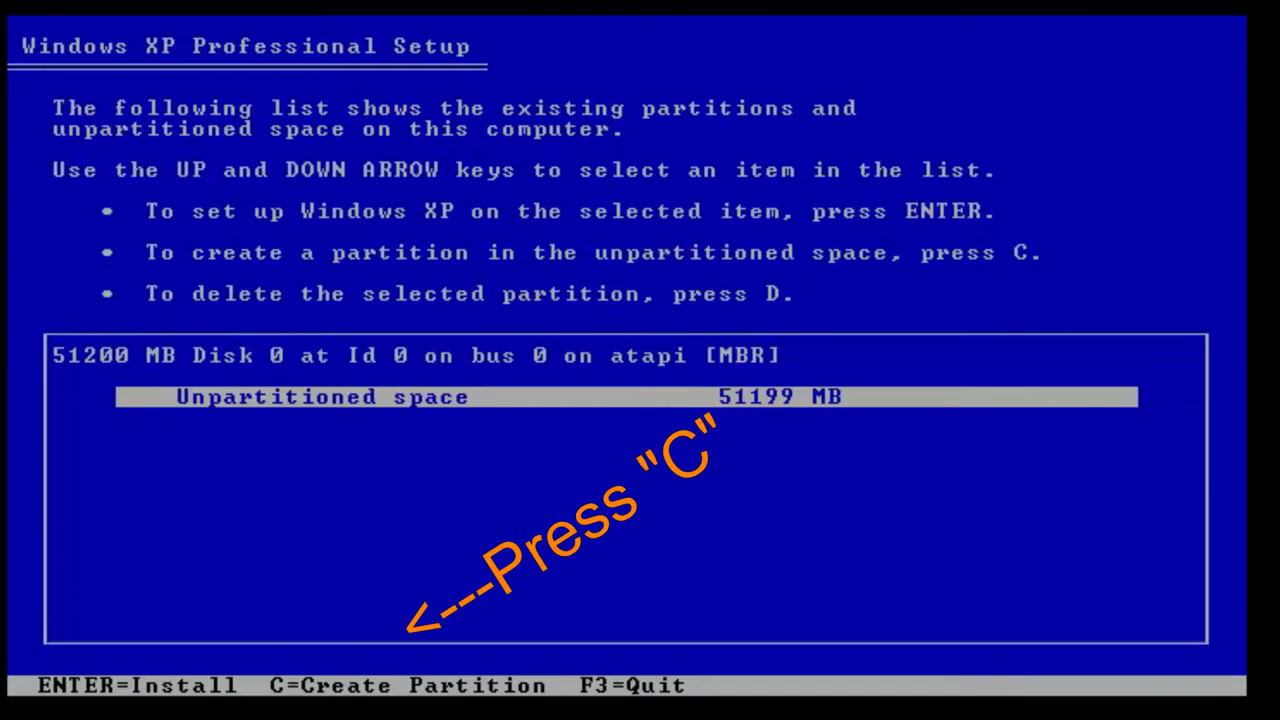
Create a partition in the unpartitioned space and install Windows XP on it with the quick NTFS format.
{"action": "key", "text": "c"}
{"action": "key", "text": "Return"}
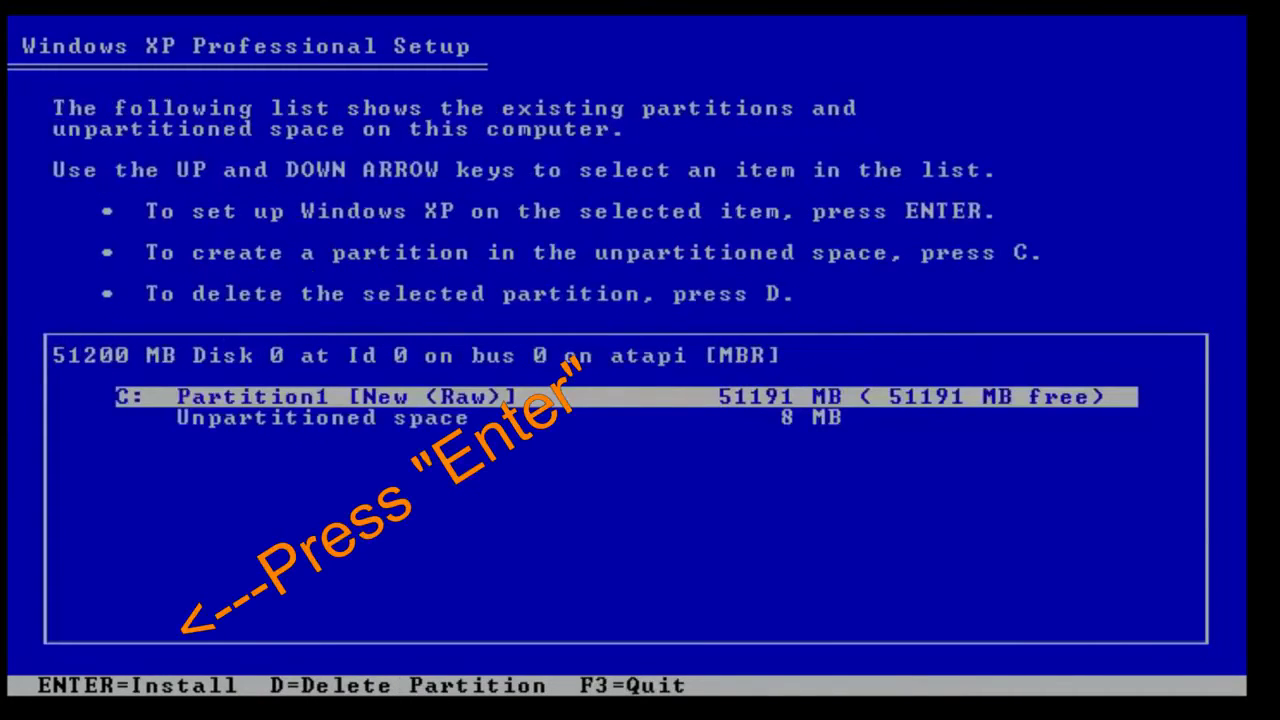
{"action": "key", "text": "Return"}
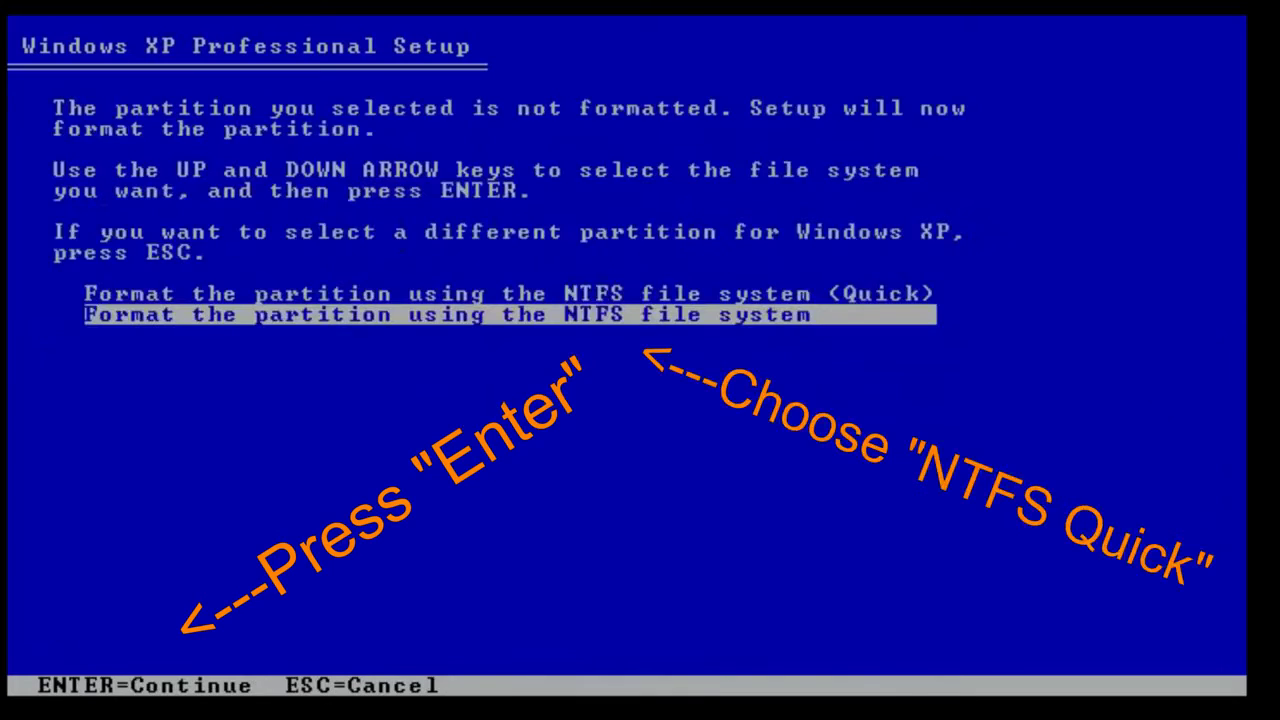
{"action": "key", "text": "Up"}
{"action": "key", "text": "Return"}
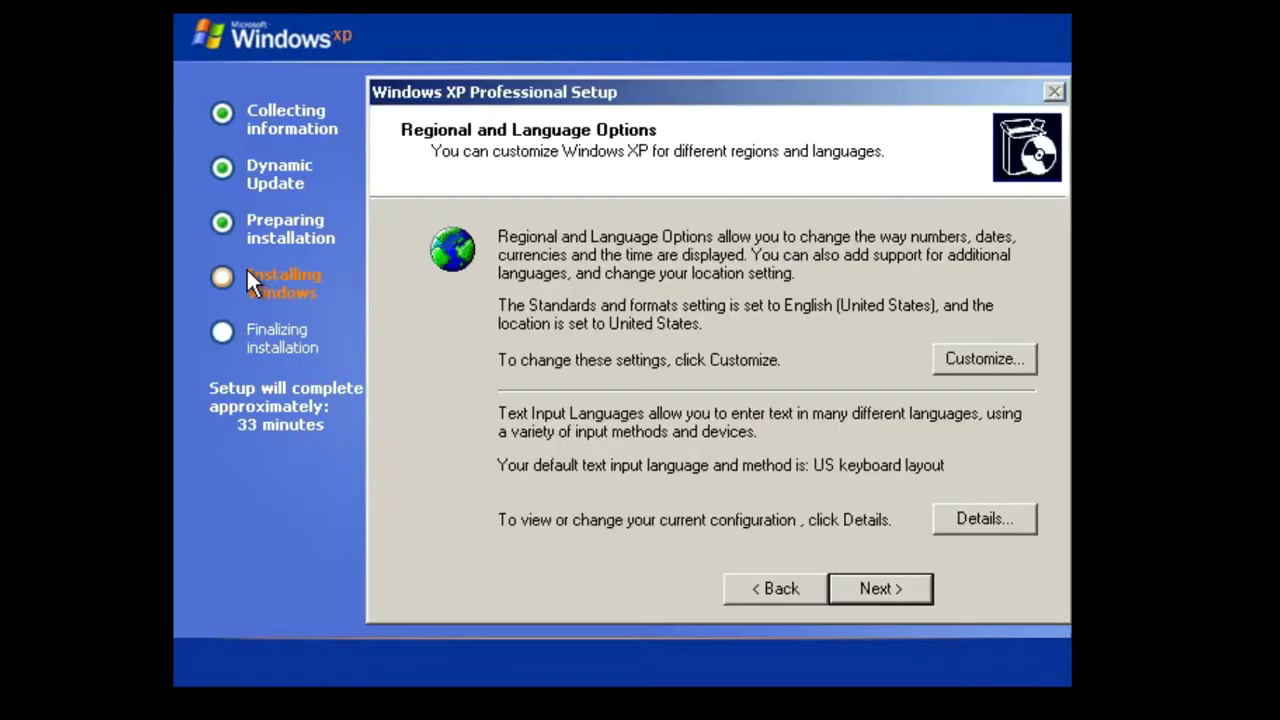
Keep the default regional and language options and personalize the software with the name "Technology Centra".
{"action": "left_click", "coordinate": [890, 582]}
{"action": "type", "text": "Technology Centra"}
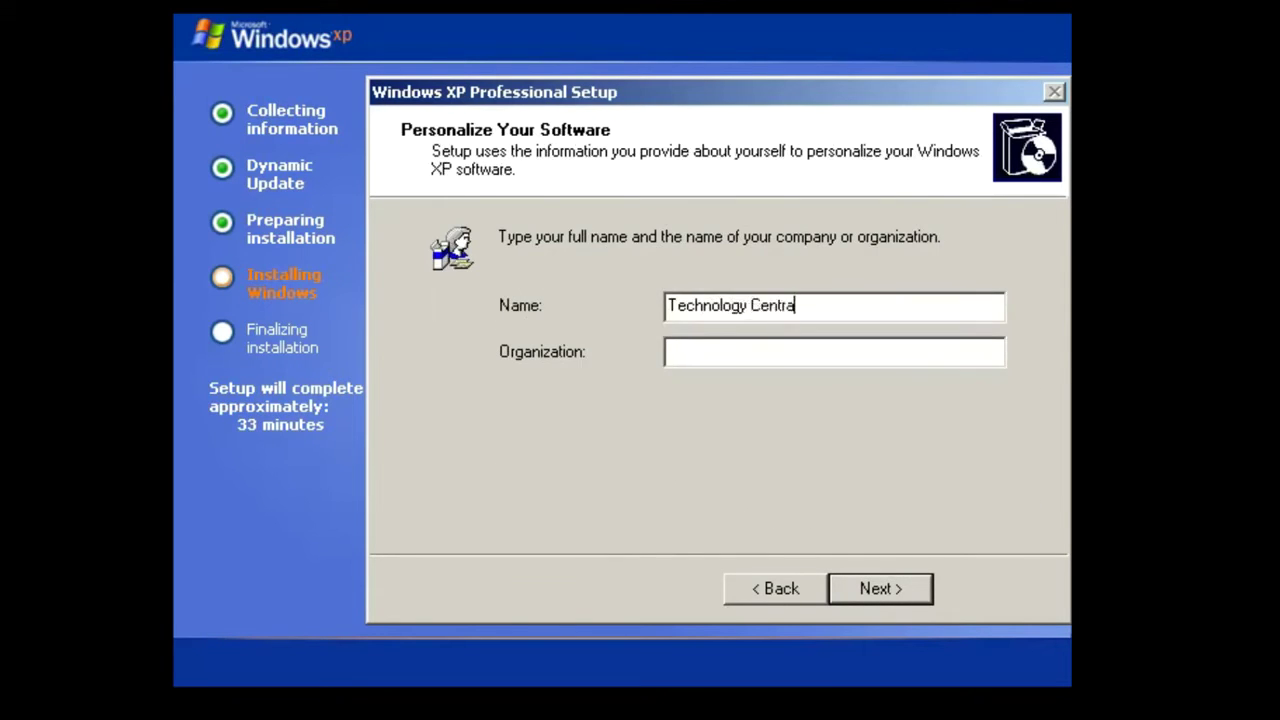
{"action": "left_click", "coordinate": [890, 582]}
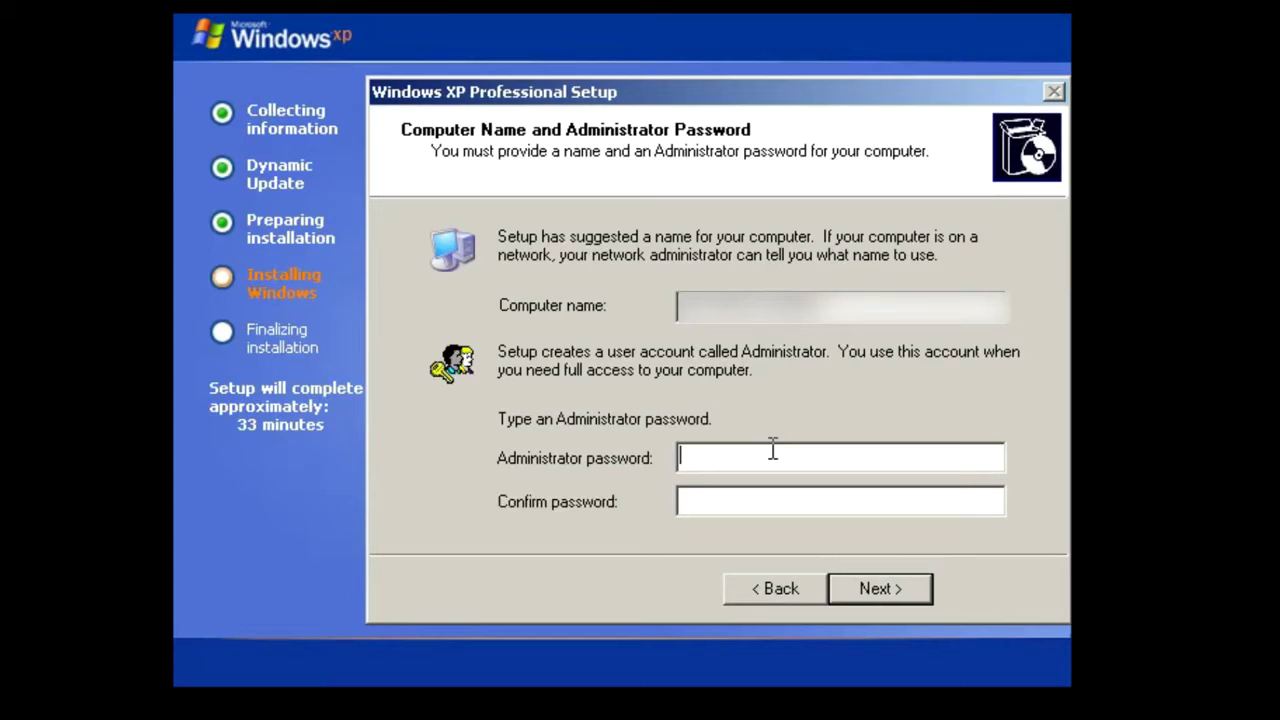
Enter and confirm the Administrator password.
{"action": "type", "text": "************"}
{"action": "key", "text": "Tab"}
{"action": "type", "text": "************"}
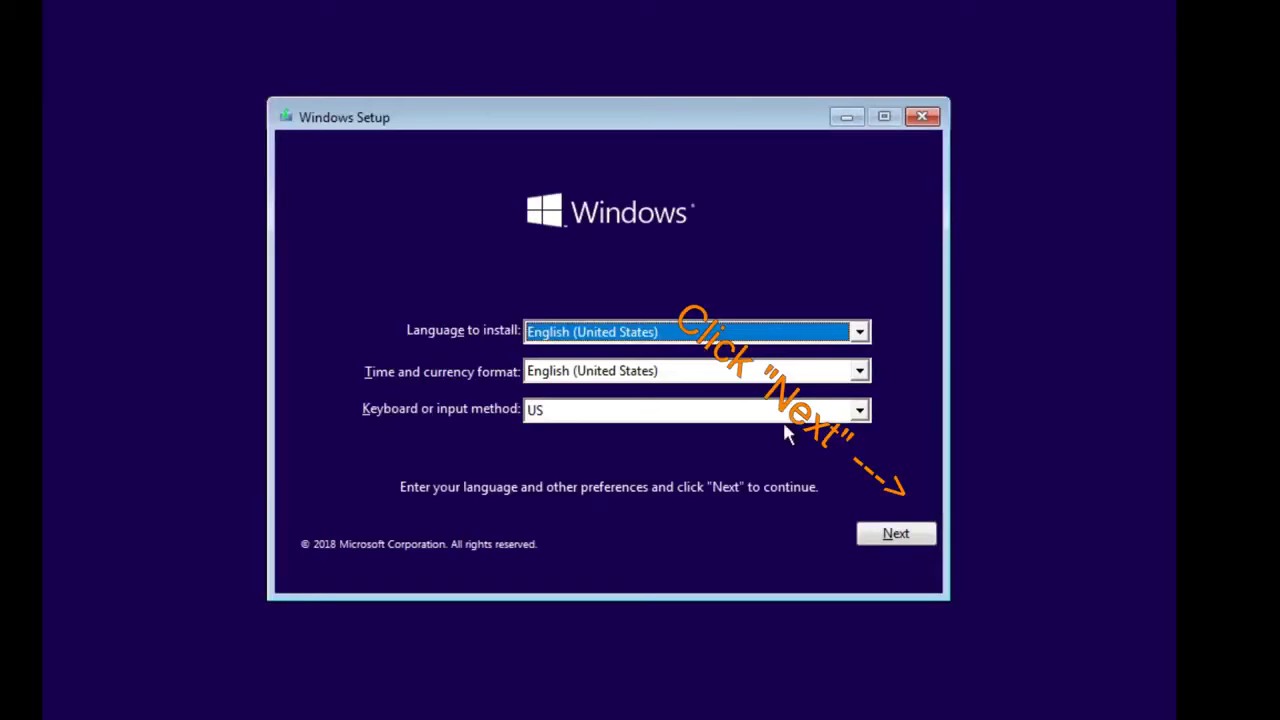
Continue with the default language preferences and open Command Prompt from the advanced troubleshooting options.
{"action": "left_click", "coordinate": [896, 533]}
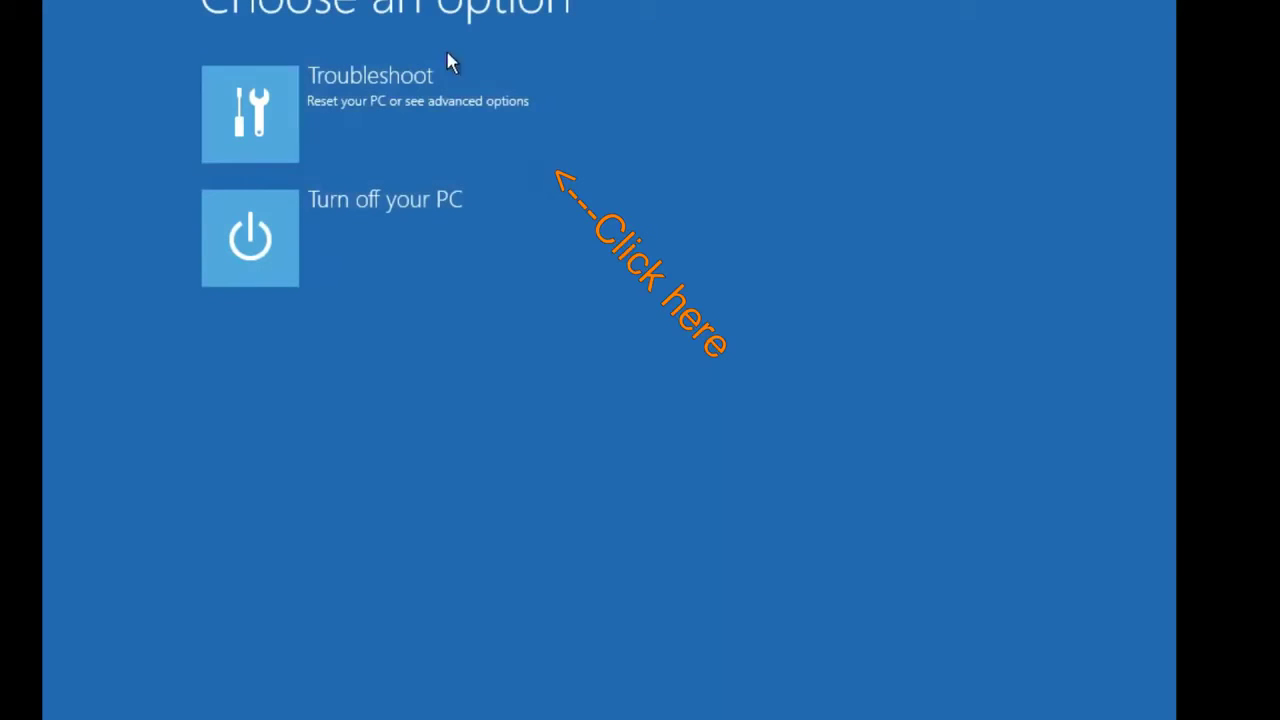
{"action": "left_click", "coordinate": [489, 137]}
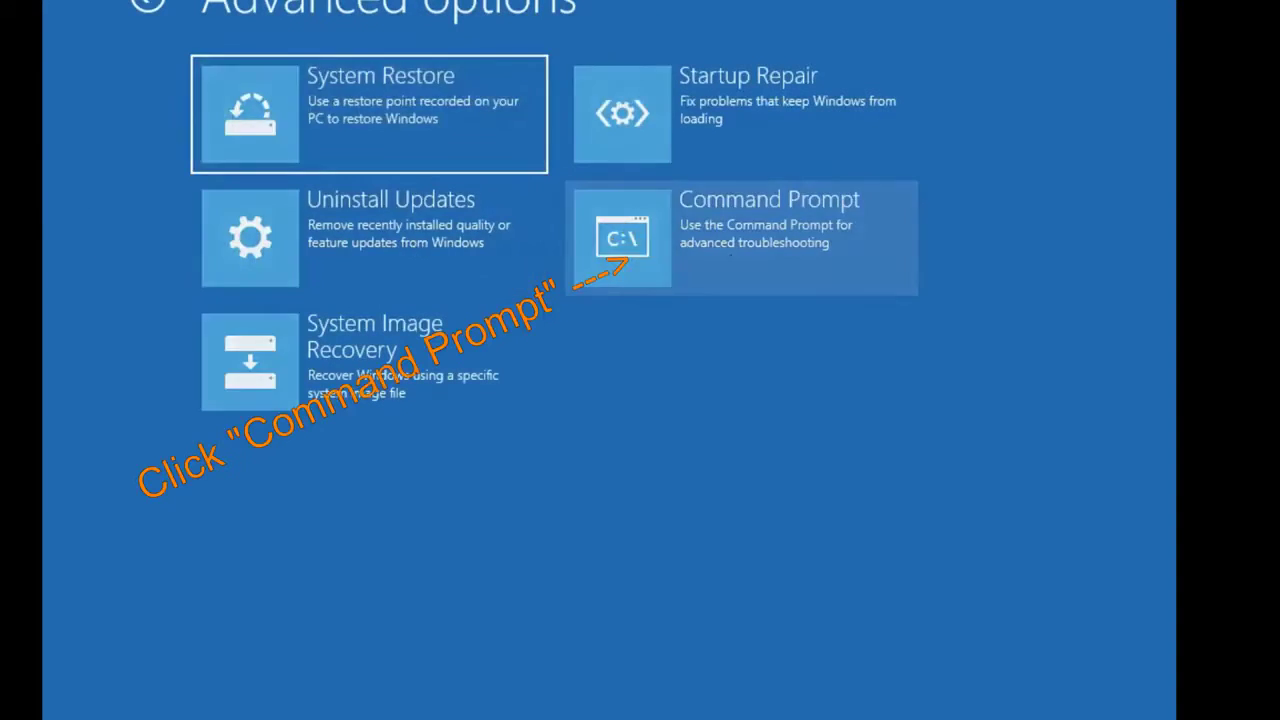
{"action": "left_click", "coordinate": [731, 256]}
Start diskpart and list the disks with "list disk".
{"action": "type", "text": "disk"}
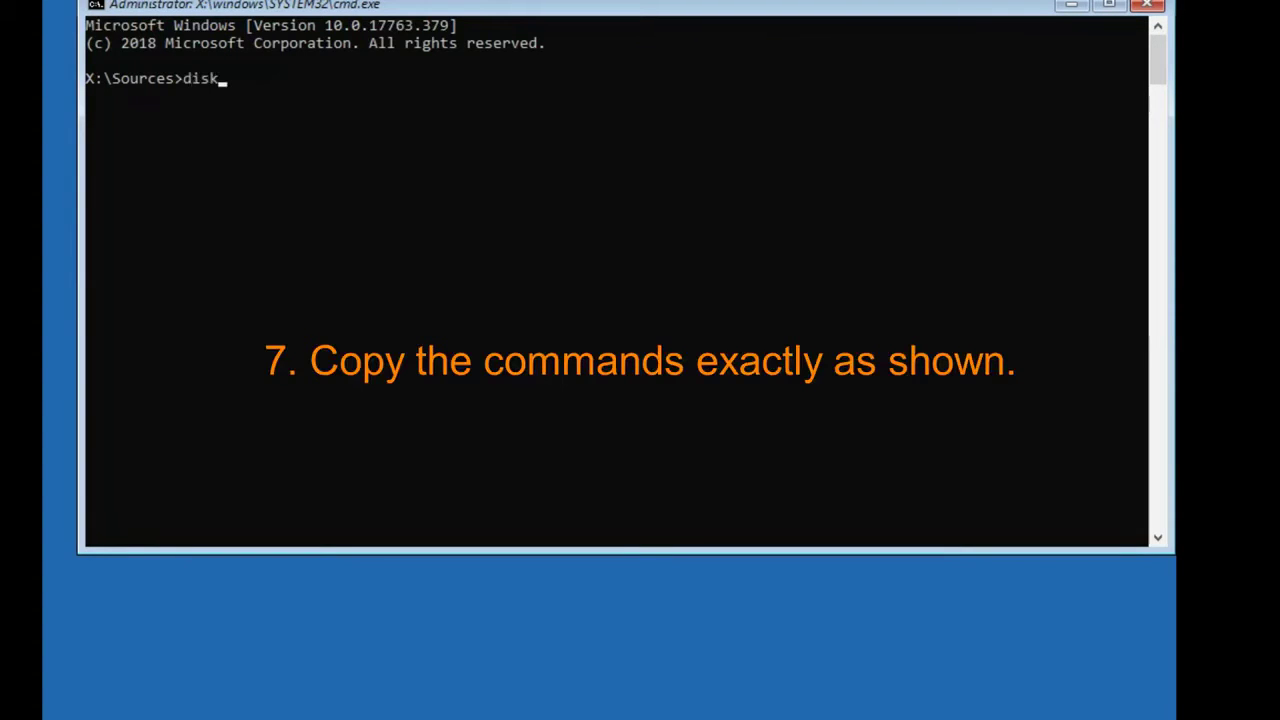
{"action": "type", "text": "part"}
{"action": "key", "text": "Return"}
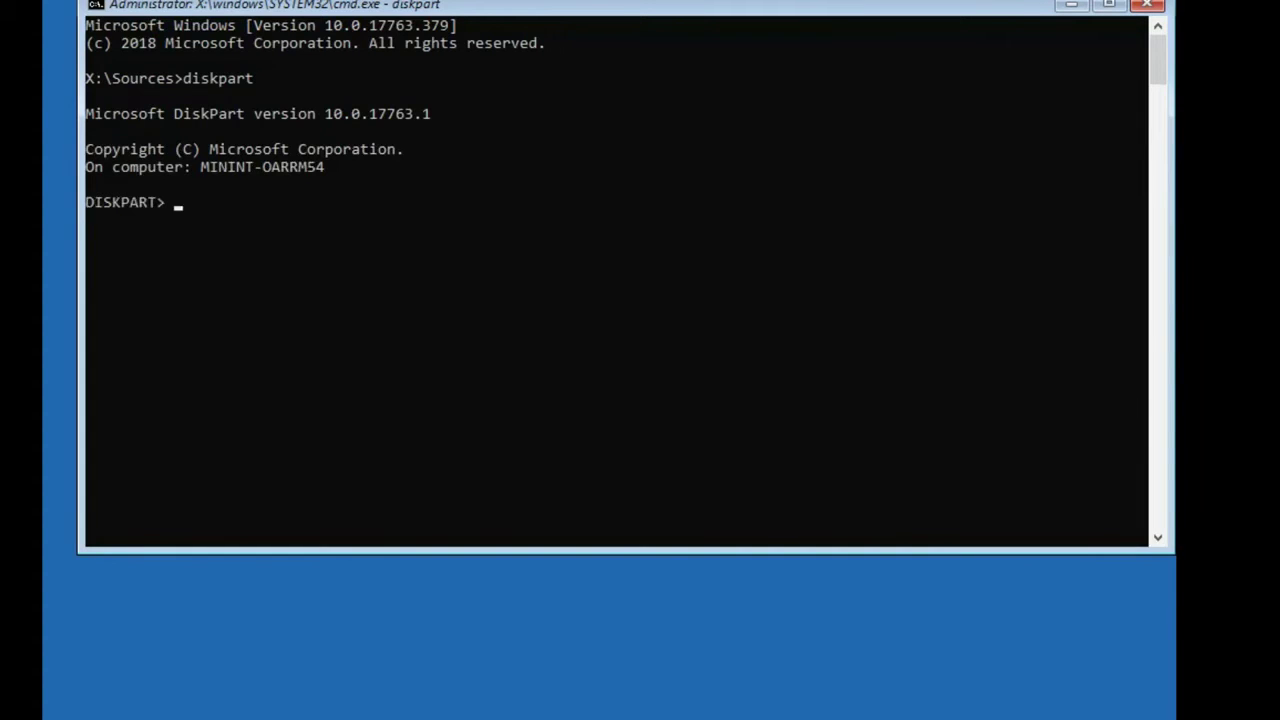
{"action": "type", "text": "list disk"}
{"action": "key", "text": "Return"}
{"action": "type", "text": "di"}
{"action": "key", "text": "BackSpace"}
{"action": "key", "text": "BackSpace"}
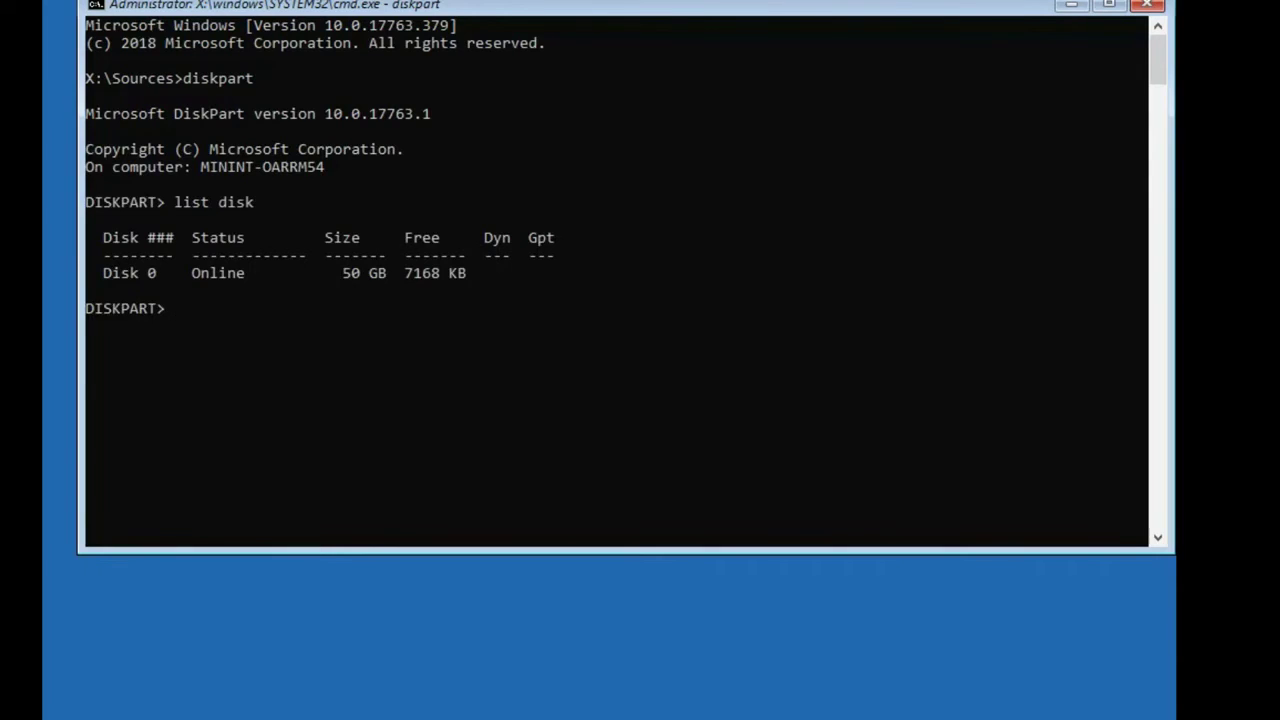
Select disk 0 in DiskPart and list its partitions.
{"action": "type", "text": "select disk 0"}
{"action": "key", "text": "Return"}
{"action": "type", "text": "list partition"}
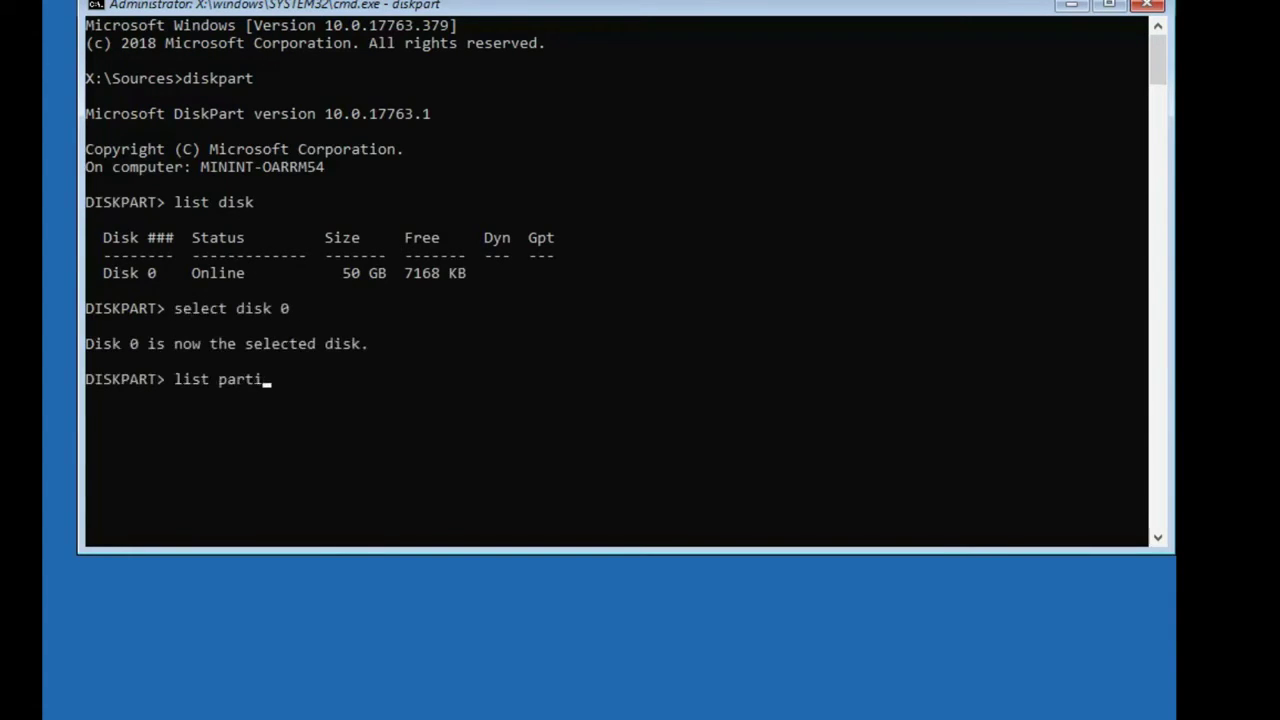
{"action": "key", "text": "Return"}
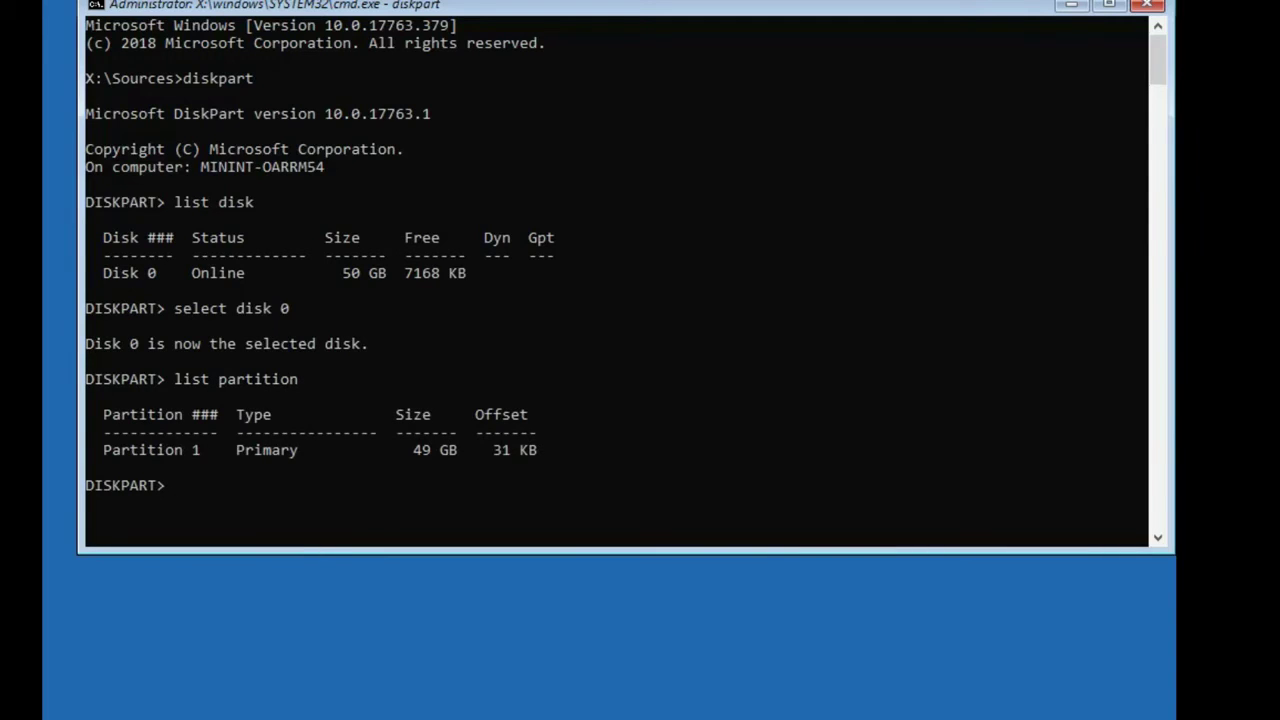
Select partition 1 and reduce it with the shrink command.
{"action": "type", "text": "select partition 1"}
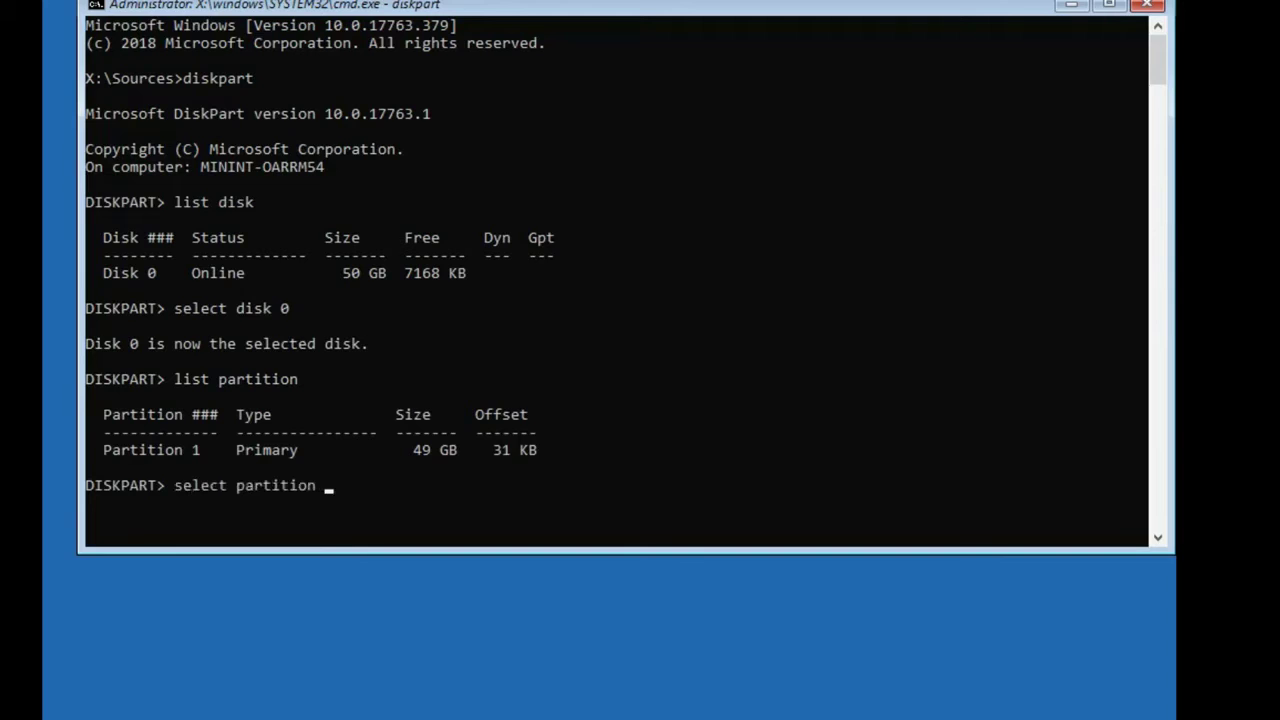
{"action": "key", "text": "Return"}
{"action": "type", "text": "shrink"}
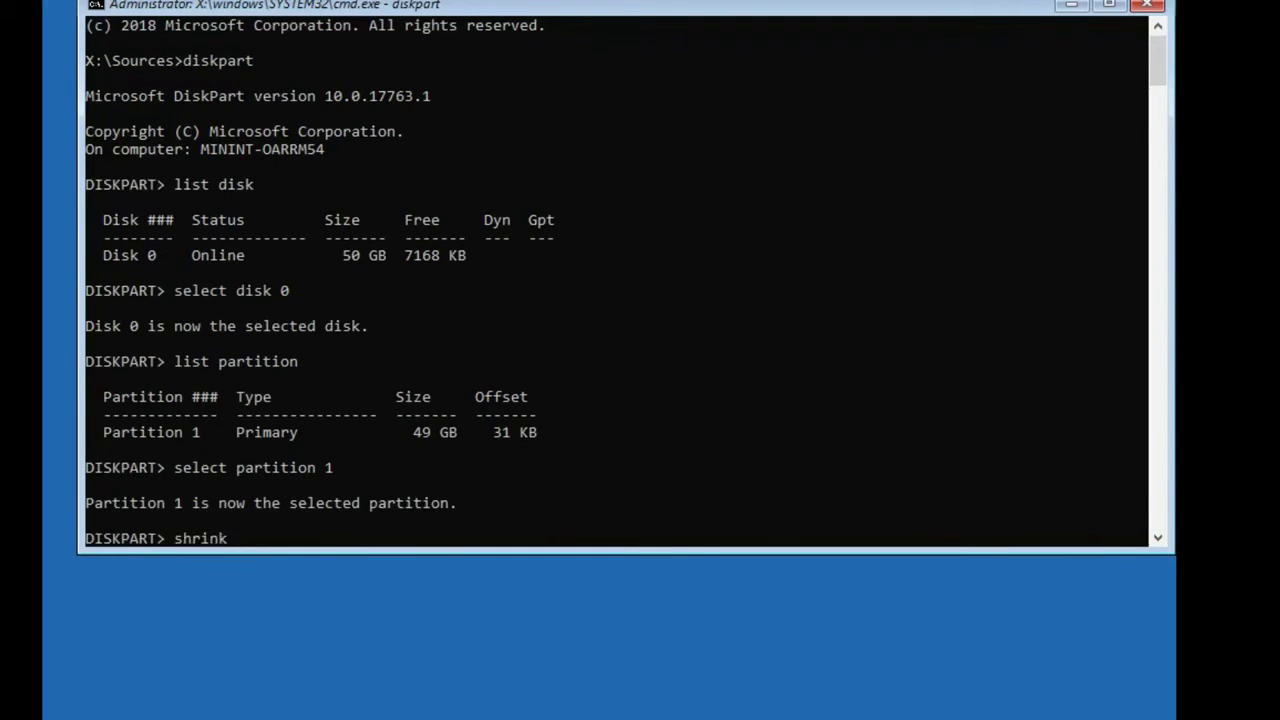
{"action": "key", "text": "Return"}
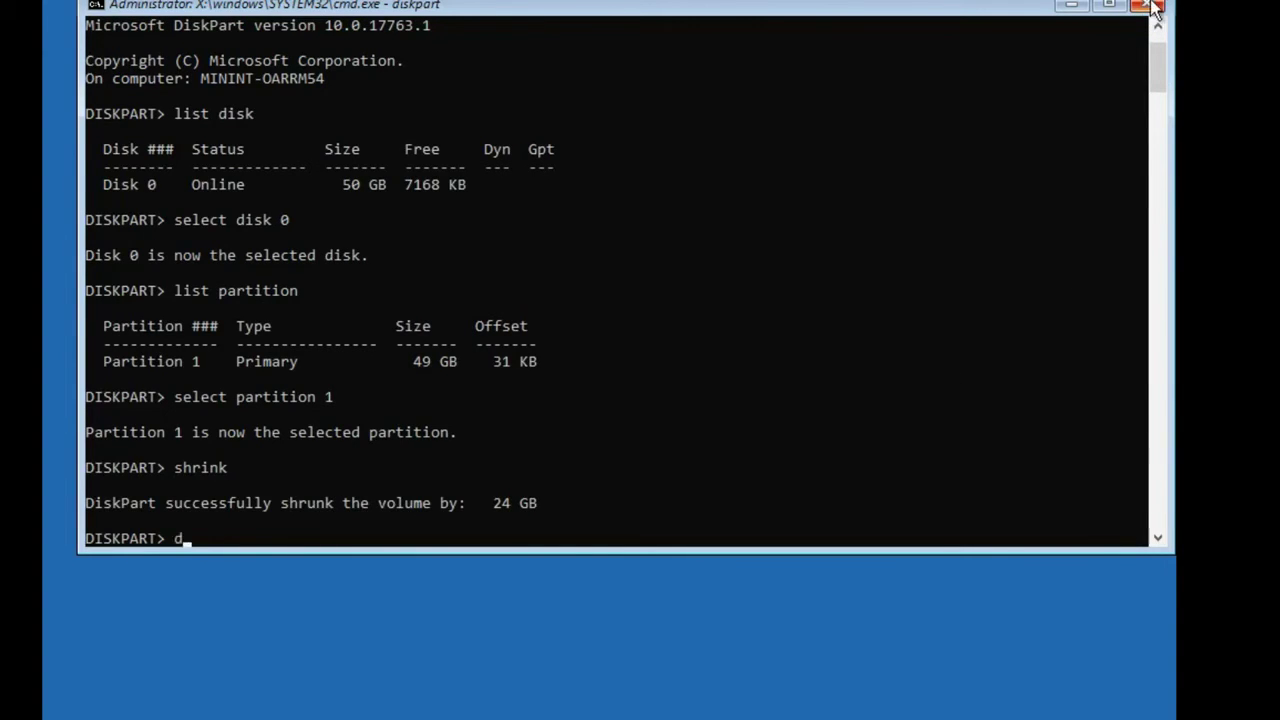
Leave DiskPart and launch Windows Setup with the setup command.
{"action": "type", "text": "exit"}
{"action": "key", "text": "Return"}
{"action": "type", "text": "setup"}
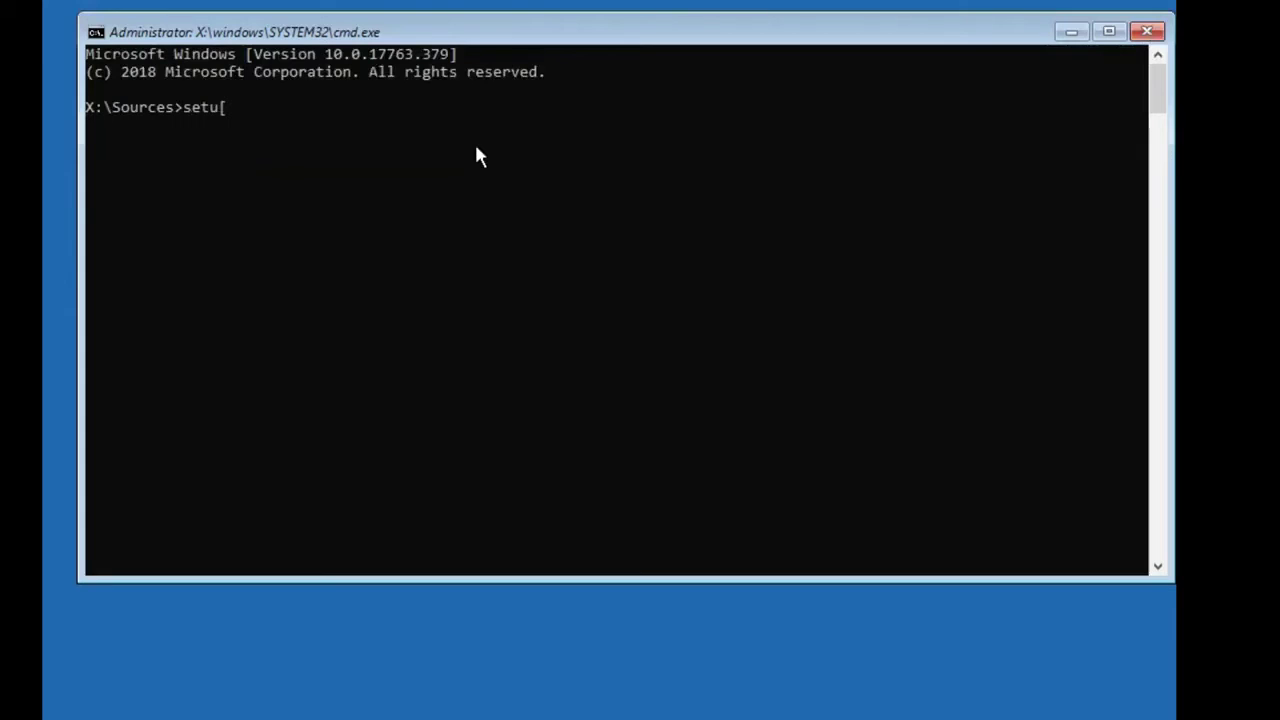
{"action": "key", "text": "Return"}
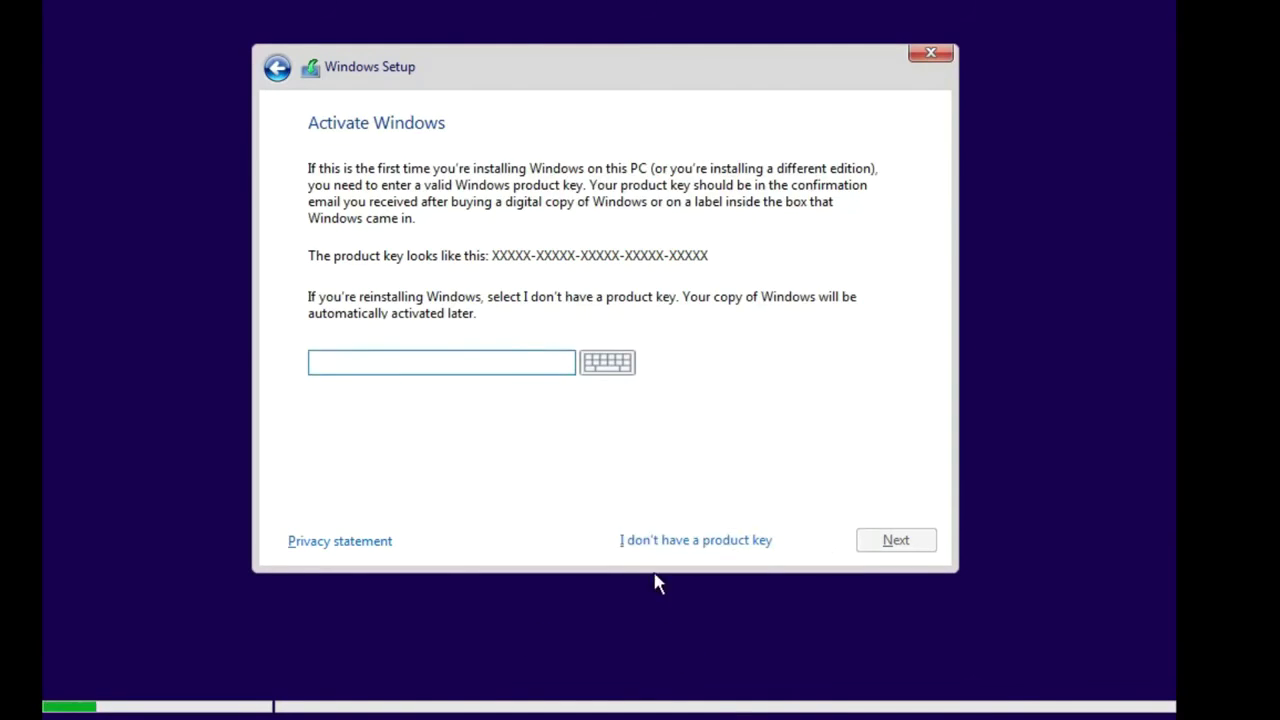
Continue the Windows setup without a product key and accept the license terms.
{"action": "left_click", "coordinate": [694, 537]}
{"action": "left_click", "coordinate": [912, 549]}
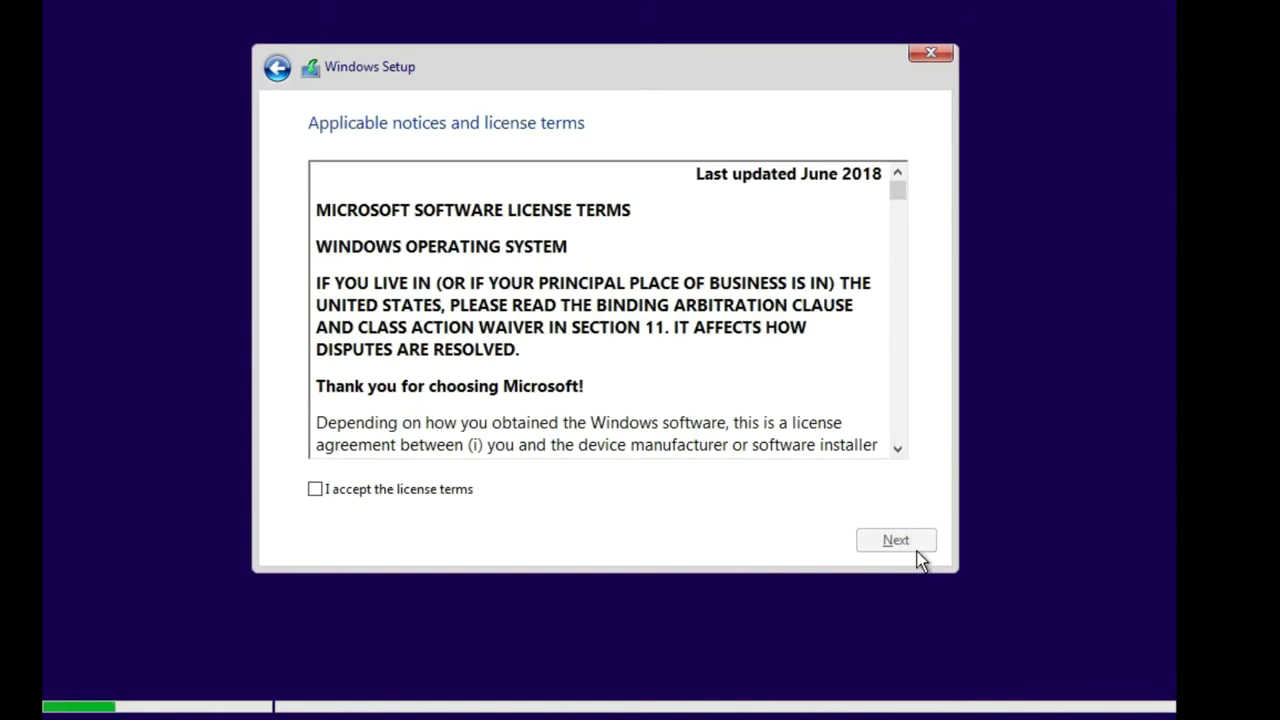
{"action": "left_click", "coordinate": [315, 488]}
{"action": "left_click", "coordinate": [896, 540]}
Choose a custom installation and install Windows 10 on the unallocated disk space.
{"action": "left_click", "coordinate": [386, 289]}
{"action": "left_click", "coordinate": [428, 251]}
{"action": "left_click", "coordinate": [896, 538]}
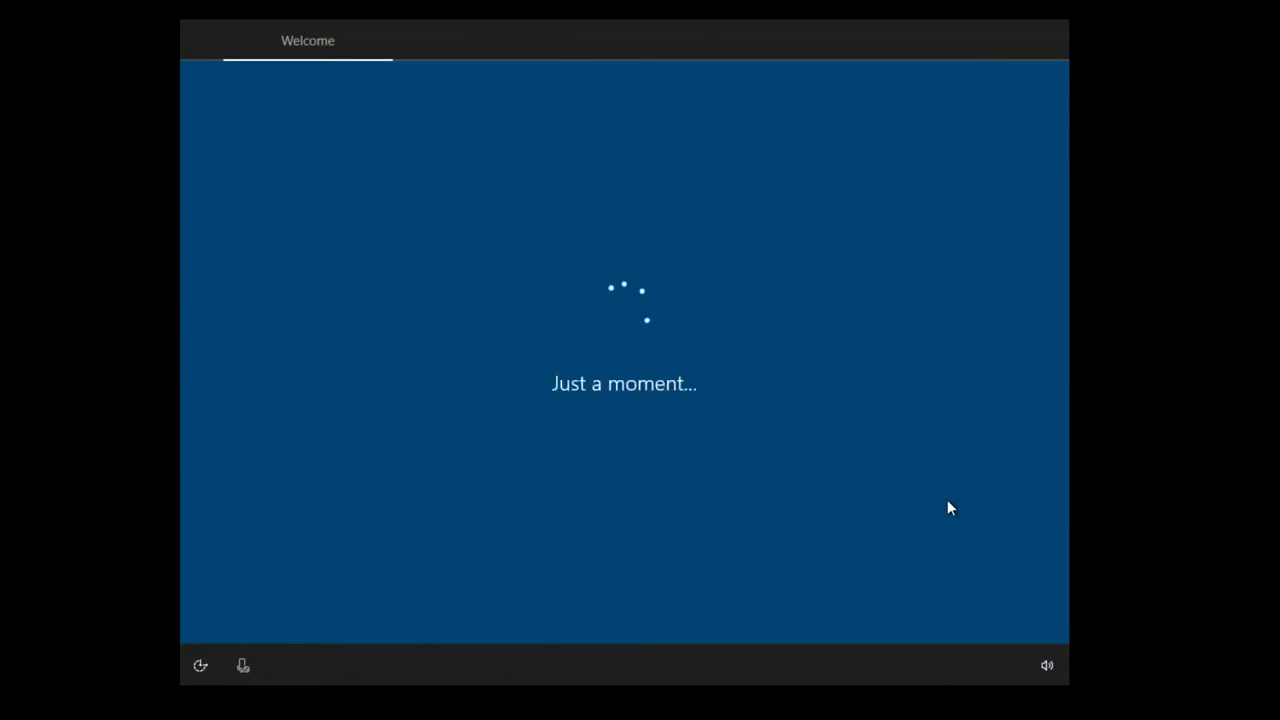
Sign in with the Microsoft account's e-mail and continue through the account setup.
{"action": "left_click", "coordinate": [968, 610]}
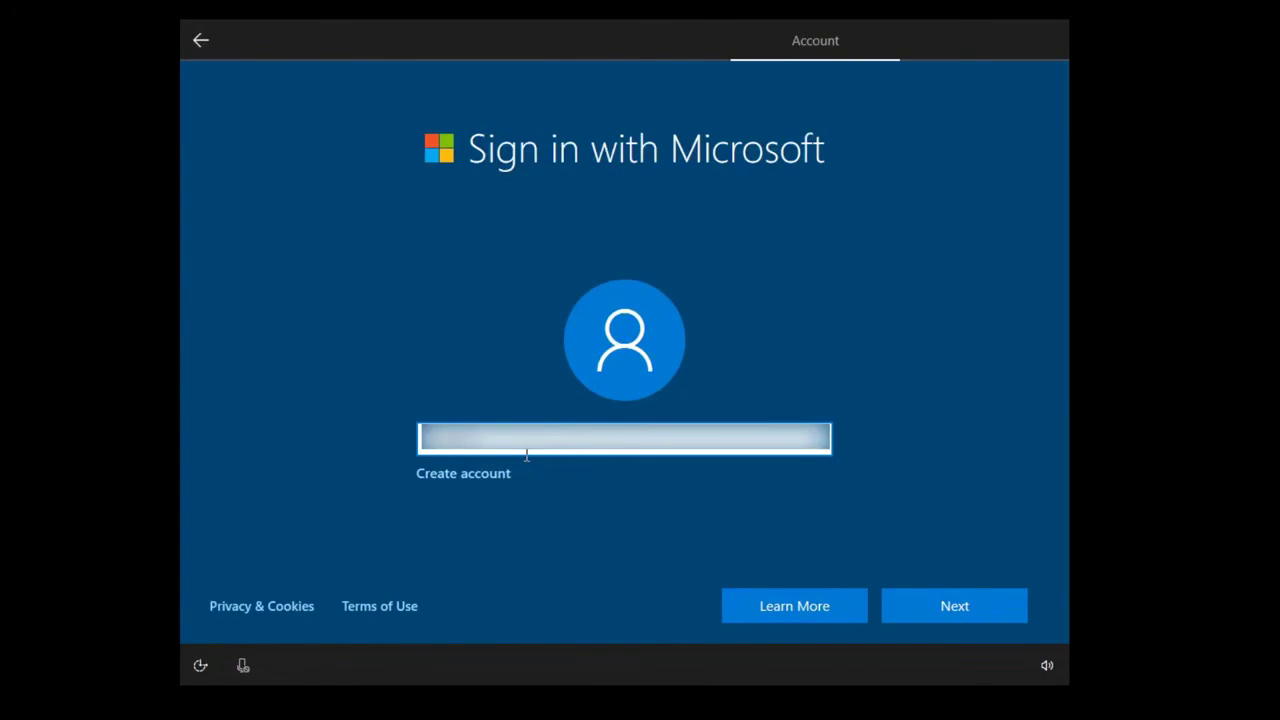
{"action": "key", "text": "Return"}
{"action": "key", "text": "Return"}
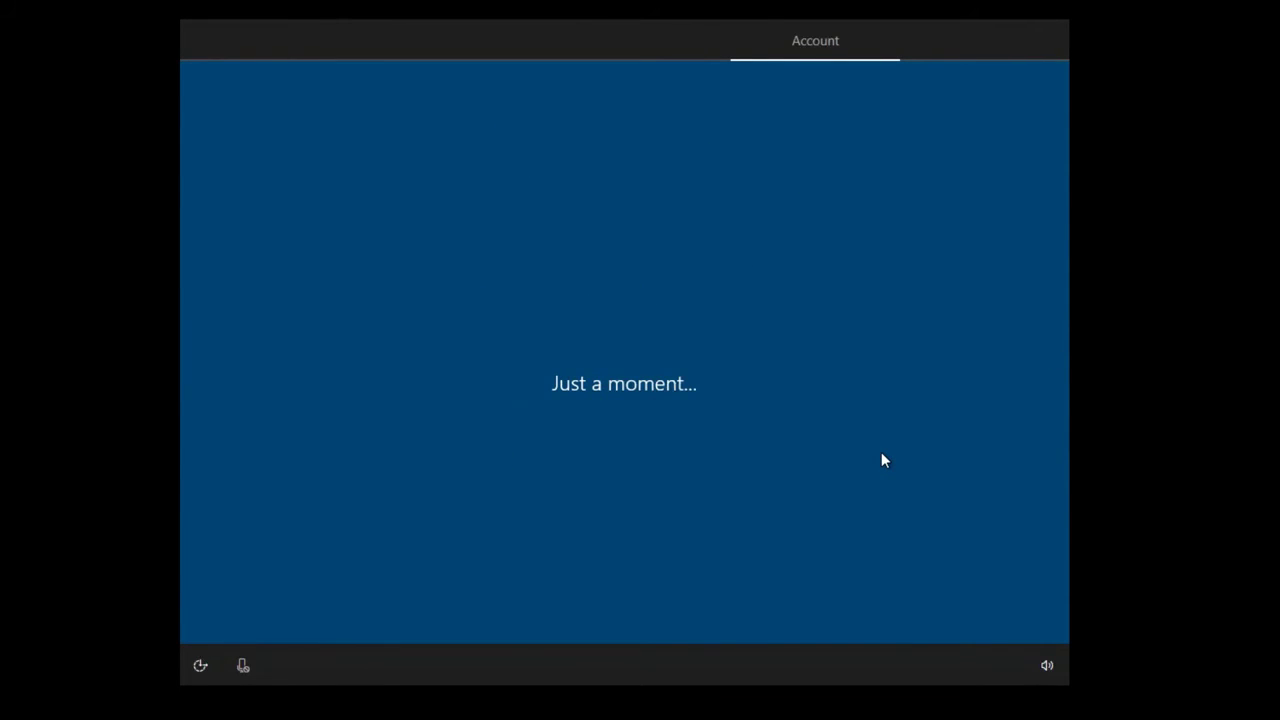
{"action": "key", "text": "Return"}
{"action": "key", "text": "Escape"}
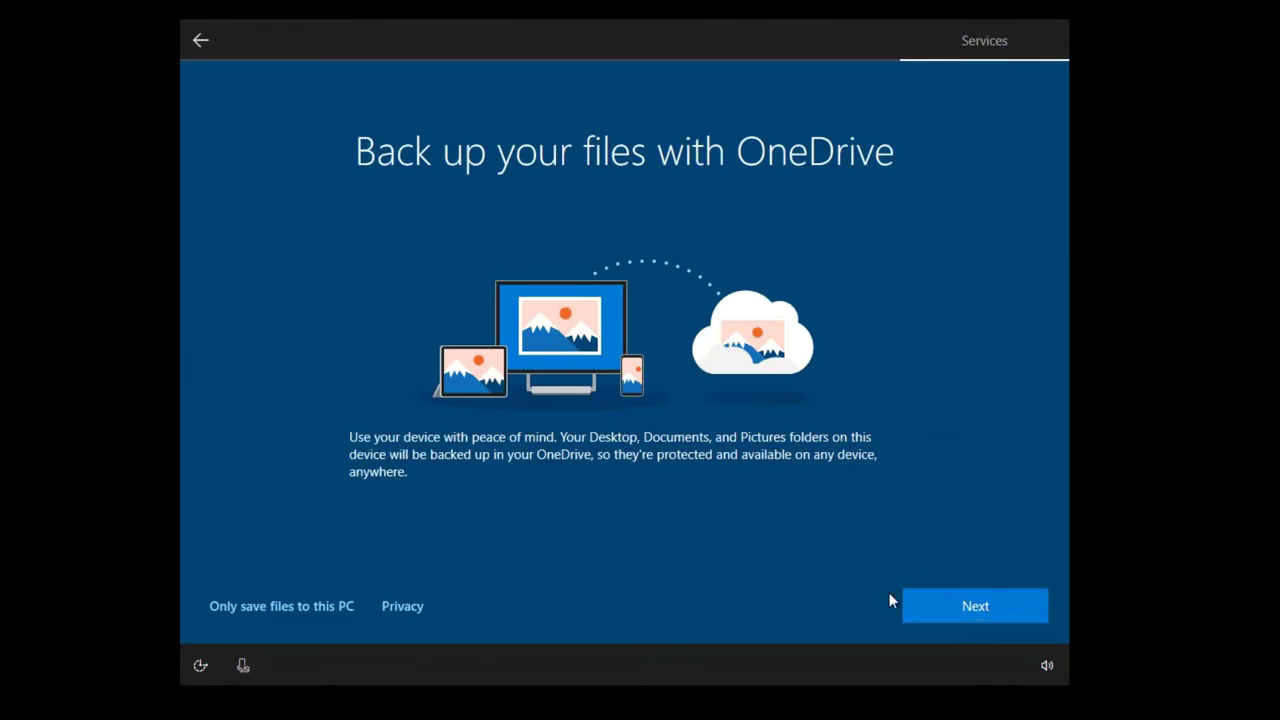
Accept backing up files with OneDrive and decline Cortana as the personal assistant.
{"action": "left_click", "coordinate": [905, 605]}
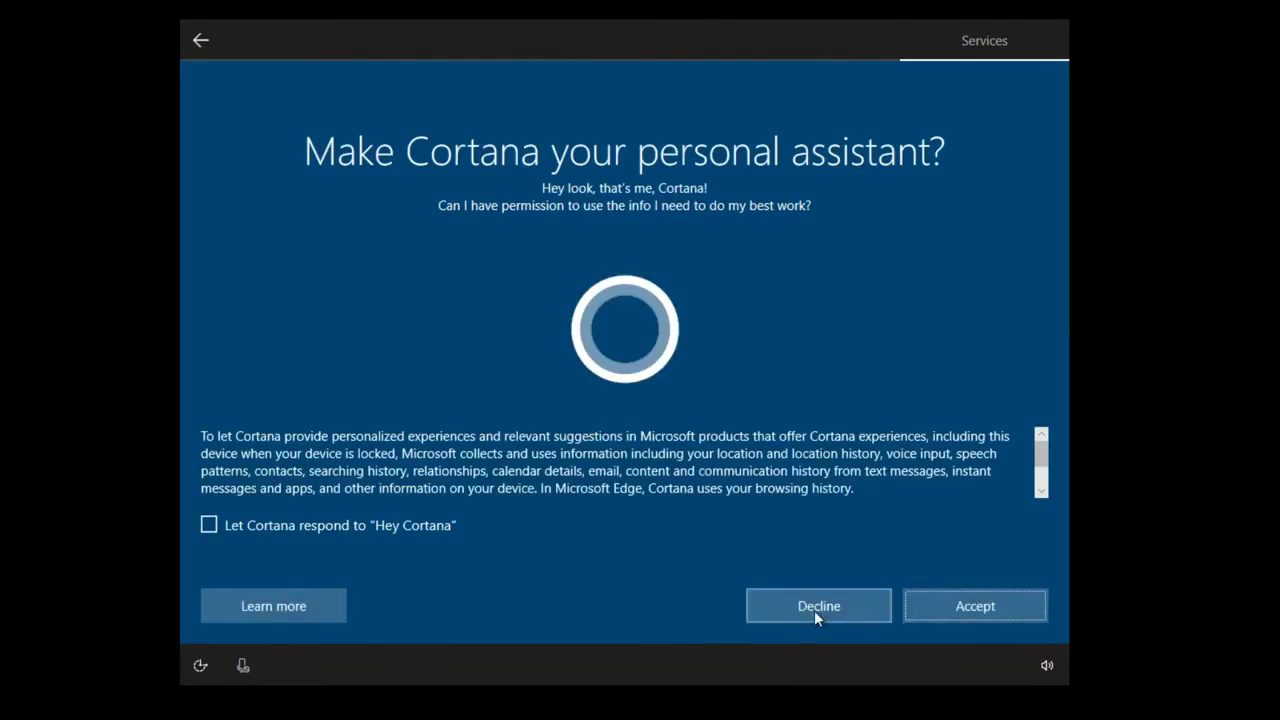
{"action": "left_click", "coordinate": [814, 606]}
{"action": "left_click", "coordinate": [757, 614]}
Adjust the device privacy settings and finish the Windows 10 first-run setup.
{"action": "left_click", "coordinate": [223, 361]}
{"action": "left_click", "coordinate": [223, 448]}
{"action": "left_click", "coordinate": [223, 551]}
{"action": "left_click", "coordinate": [632, 348]}
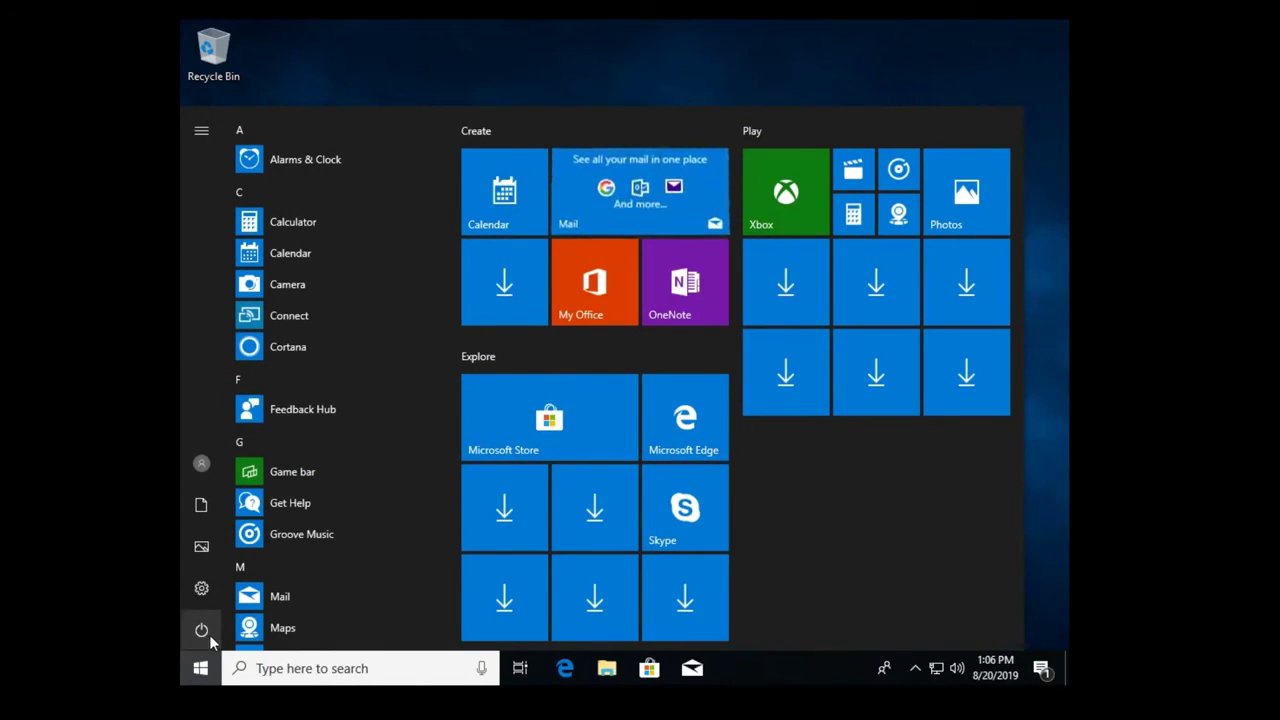
Restart the computer from the Windows 10 desktop.
{"action": "left_click", "coordinate": [209, 634]}
{"action": "left_click", "coordinate": [234, 593]}
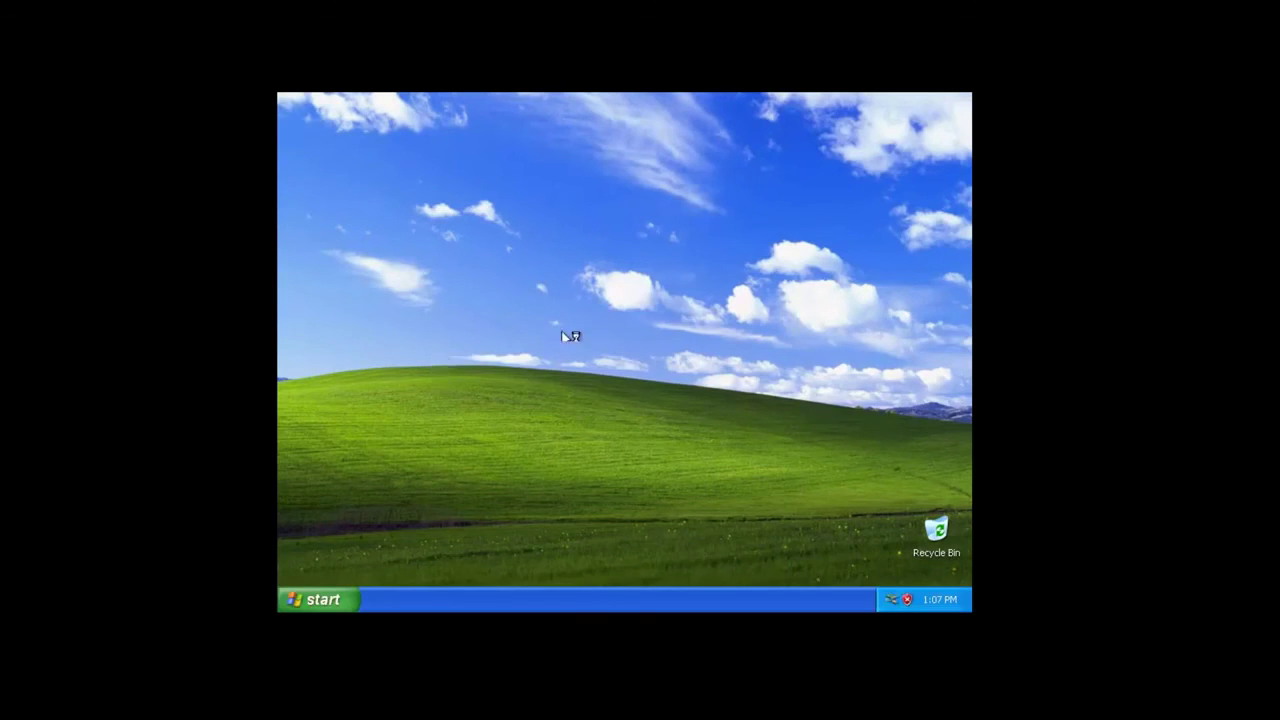
{"action": "left_click", "coordinate": [652, 387]}
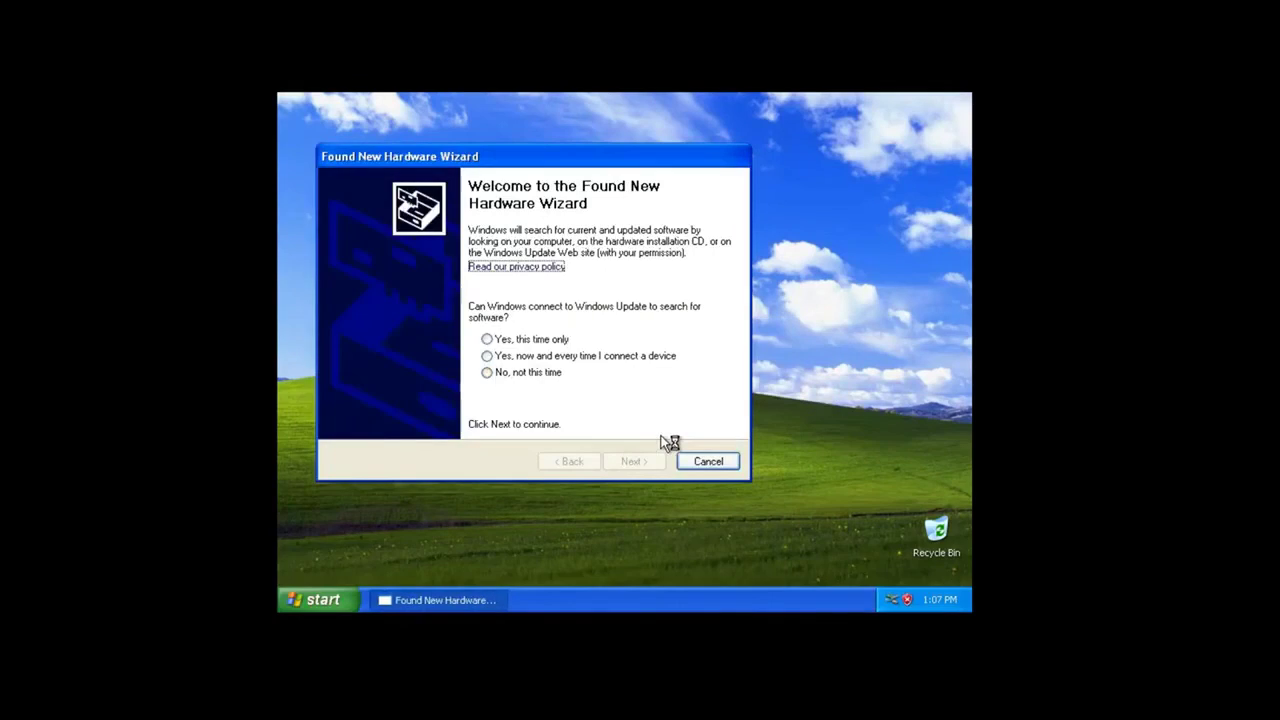